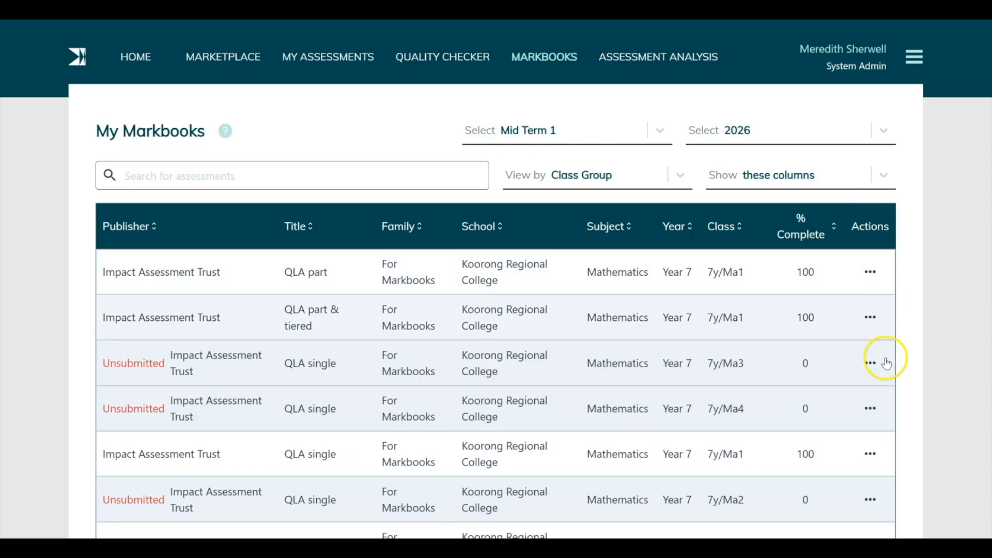
Hide the School column and show the Absent Students column in the My Markbooks table
{"action": "left_click", "coordinate": [877, 511]}
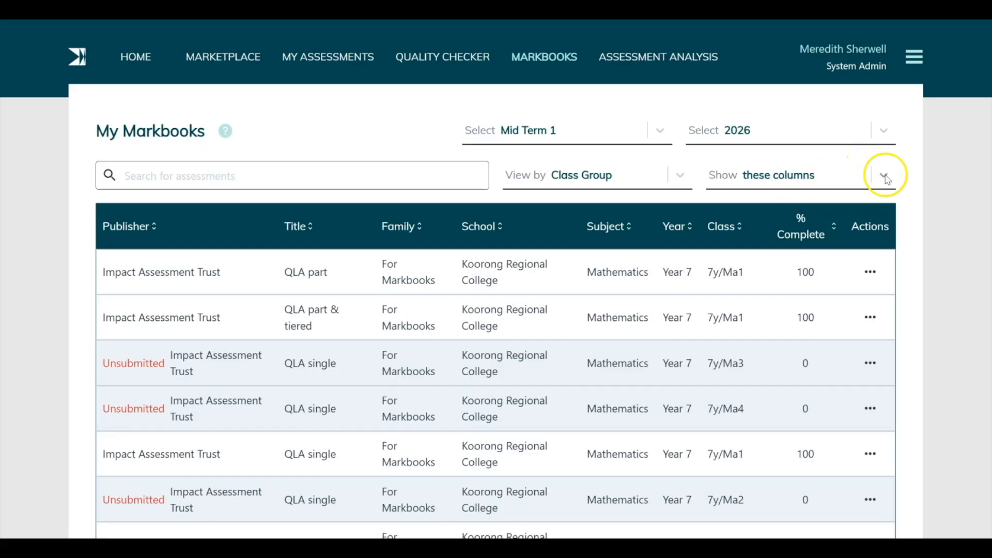
{"action": "left_click", "coordinate": [885, 176]}
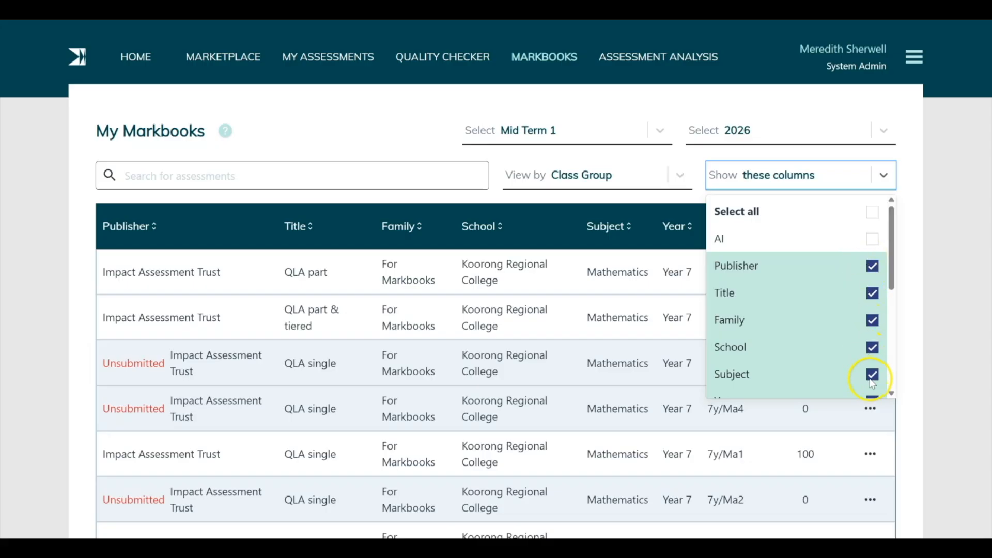
{"action": "left_click", "coordinate": [873, 348]}
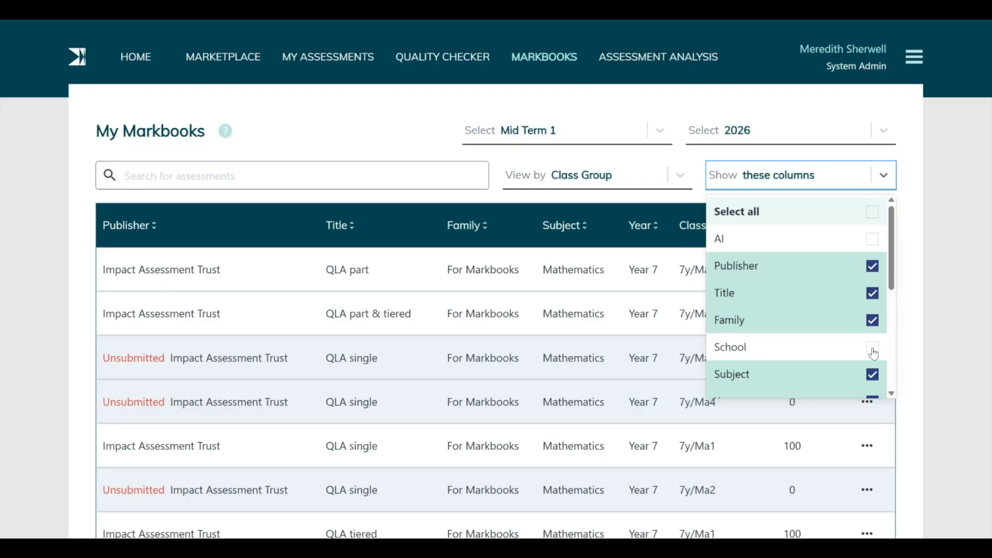
{"action": "scroll", "coordinate": [874, 353], "scroll_direction": "down", "scroll_amount": 5}
{"action": "left_click", "coordinate": [873, 326]}
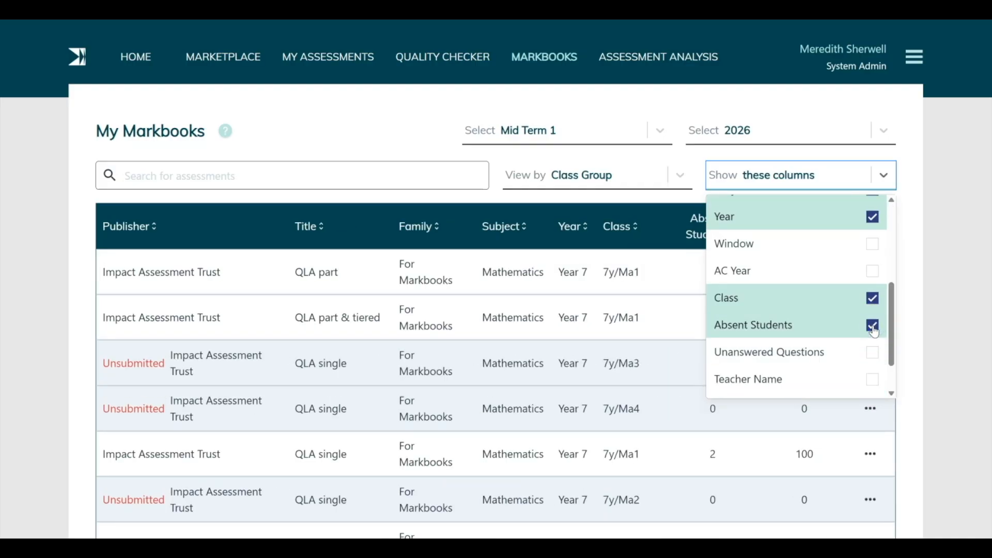
Restore the School column and hide Absent Students again in the My Markbooks table
{"action": "scroll", "coordinate": [873, 330], "scroll_direction": "up", "scroll_amount": 5}
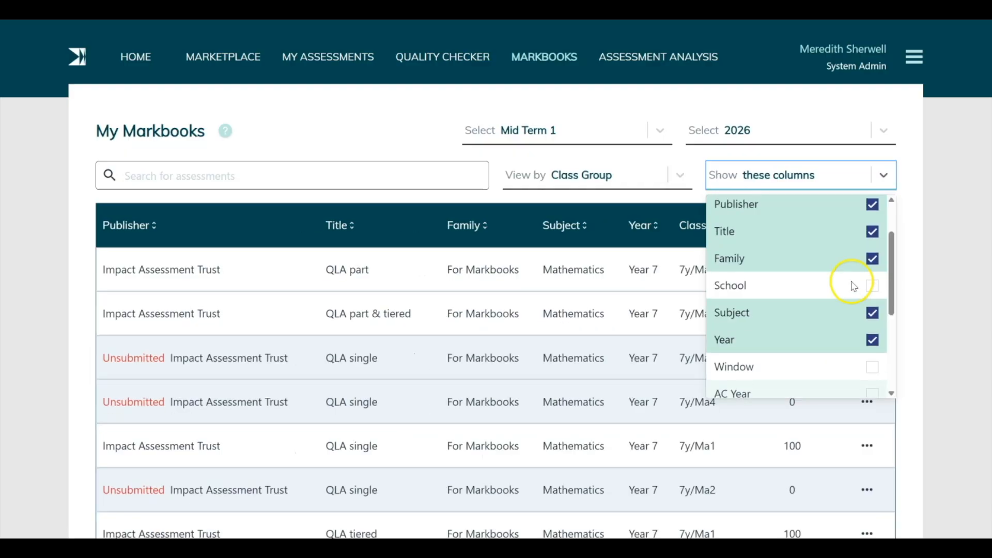
{"action": "left_click", "coordinate": [873, 286]}
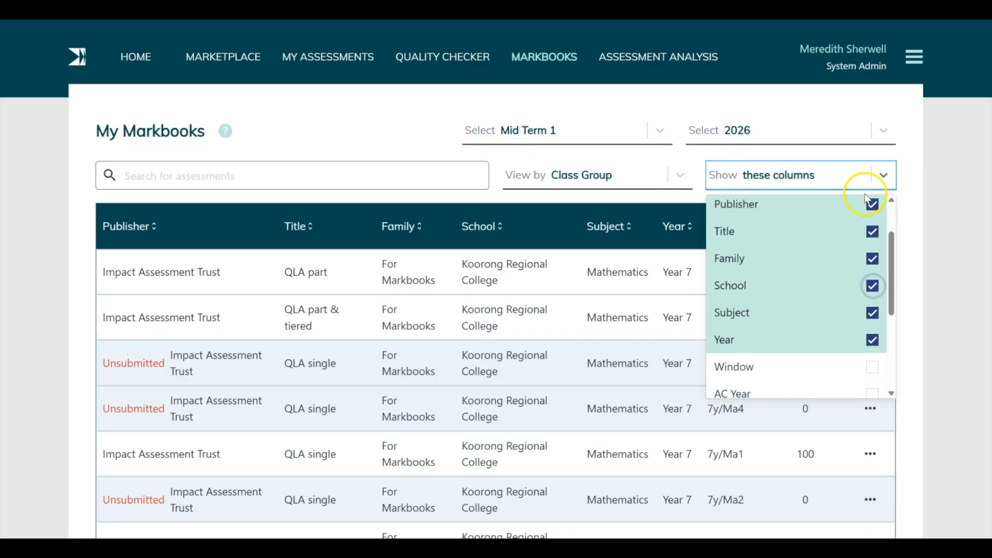
{"action": "left_click", "coordinate": [884, 176]}
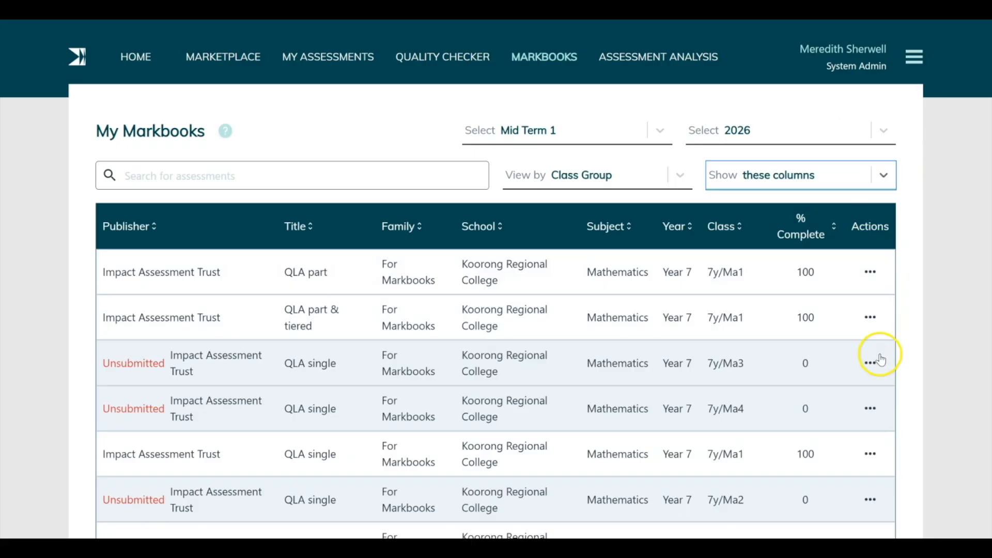
Open the 3En01 markbook of class 4y/2(GPS) at Coastal Ridge Grammar for editing
{"action": "scroll", "coordinate": [765, 373], "scroll_direction": "down", "scroll_amount": 6}
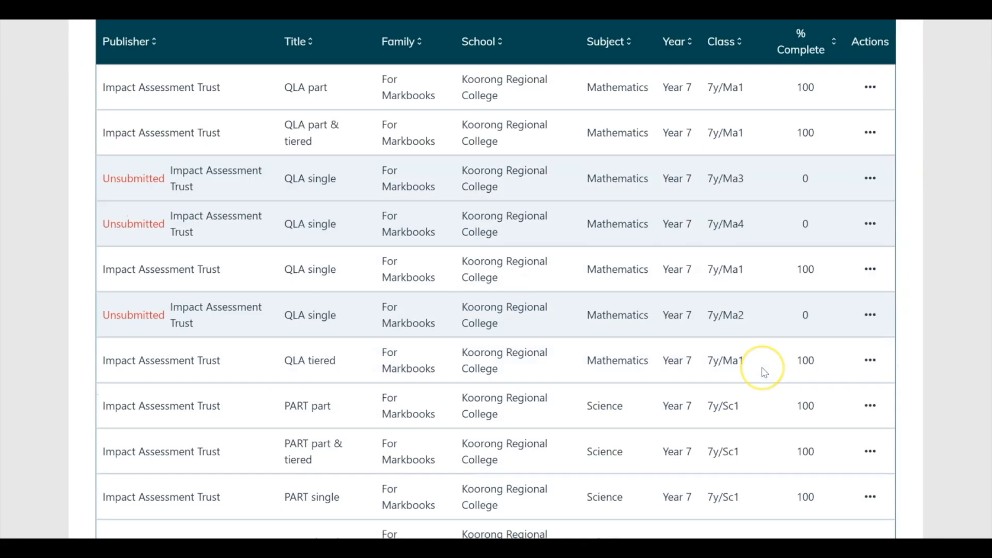
{"action": "scroll", "coordinate": [765, 373], "scroll_direction": "down", "scroll_amount": 6}
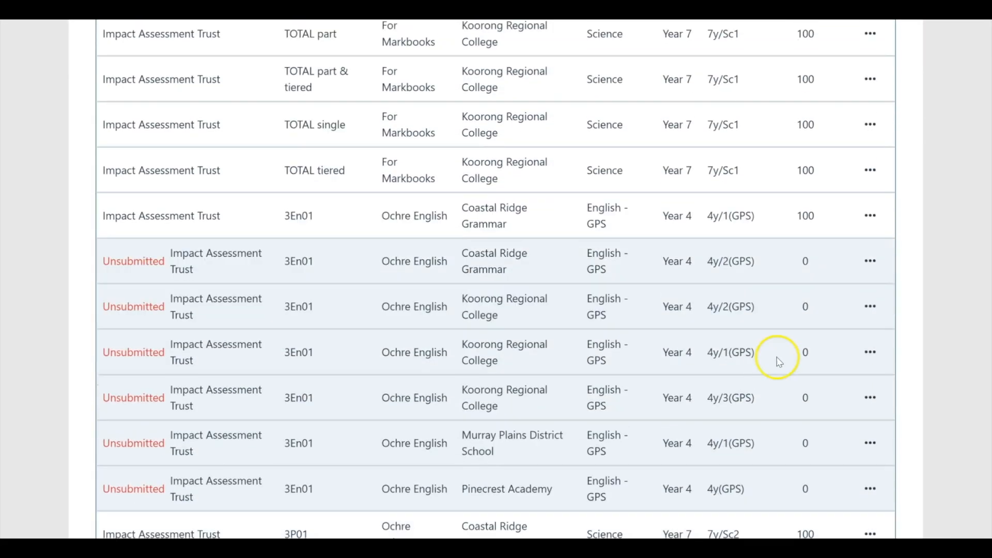
{"action": "left_click", "coordinate": [871, 264]}
{"action": "left_click", "coordinate": [822, 309]}
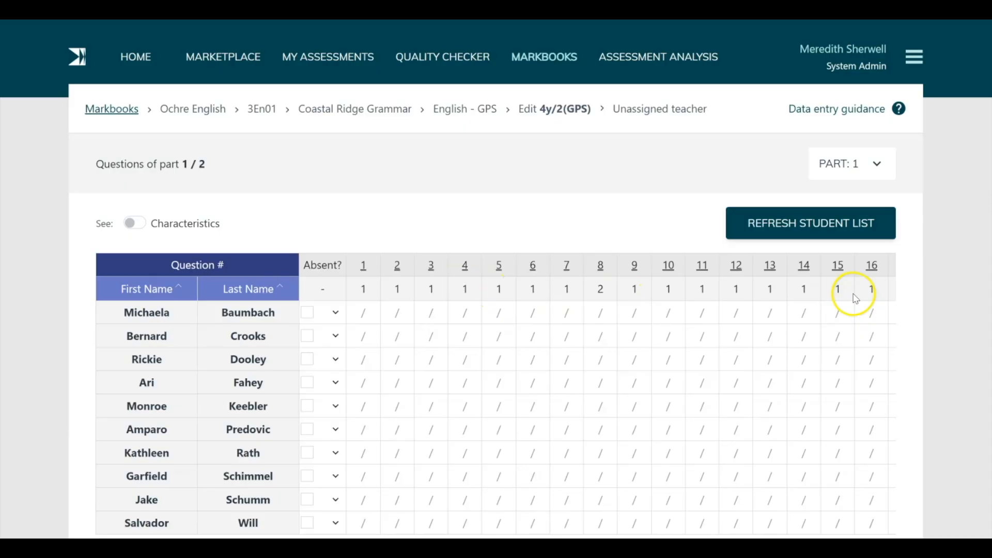
Look over the class's student list and view the question text and characteristics of question 1
{"action": "scroll", "coordinate": [187, 332], "scroll_direction": "down", "scroll_amount": 4}
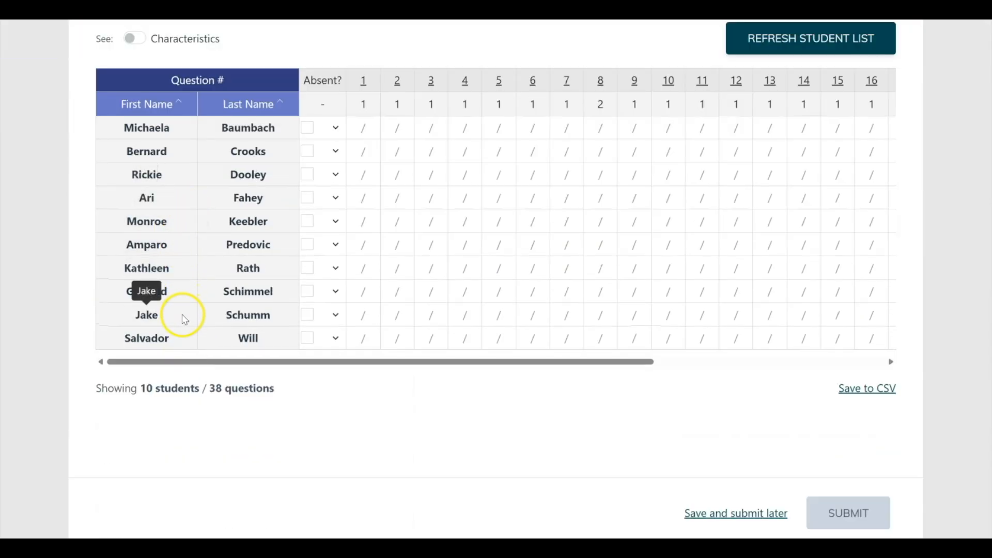
{"action": "scroll", "coordinate": [315, 290], "scroll_direction": "up", "scroll_amount": 3}
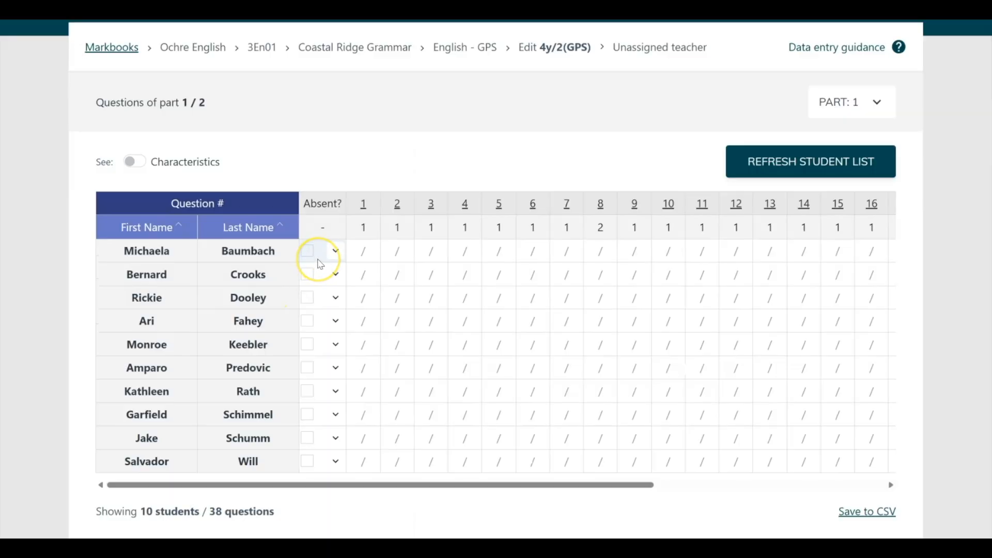
{"action": "left_click", "coordinate": [365, 208]}
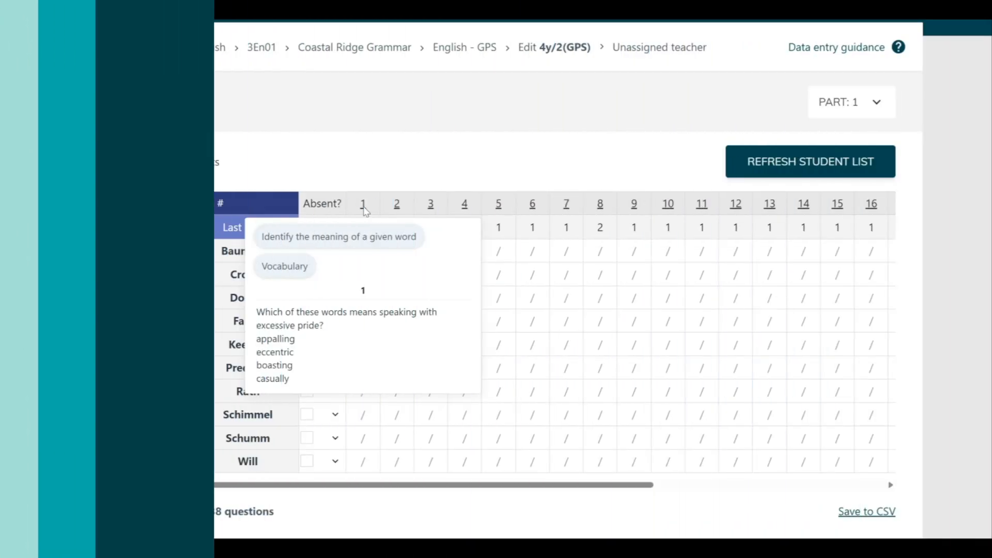
{"action": "left_click", "coordinate": [401, 222]}
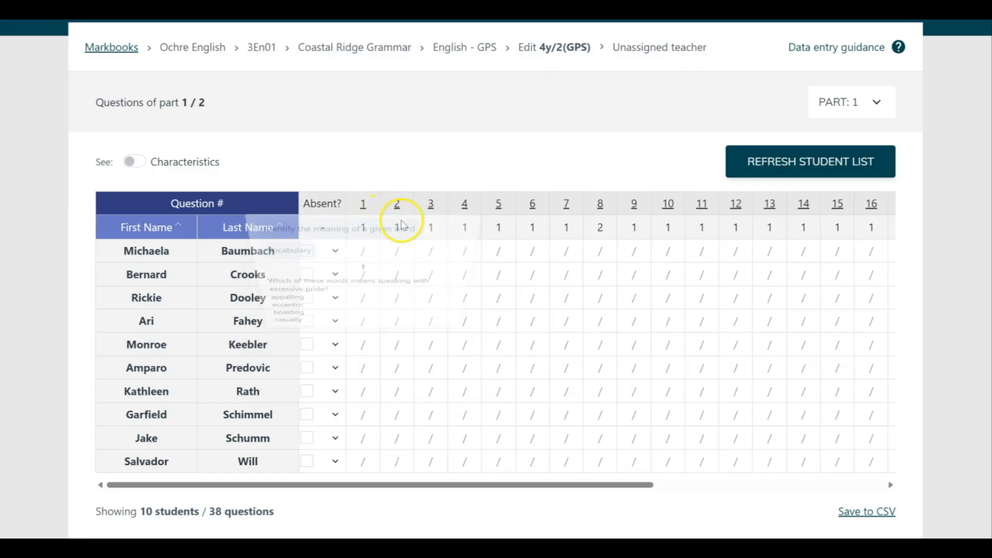
Enter a mark of 1 on question 2 for the first student in the list
{"action": "left_click", "coordinate": [407, 259]}
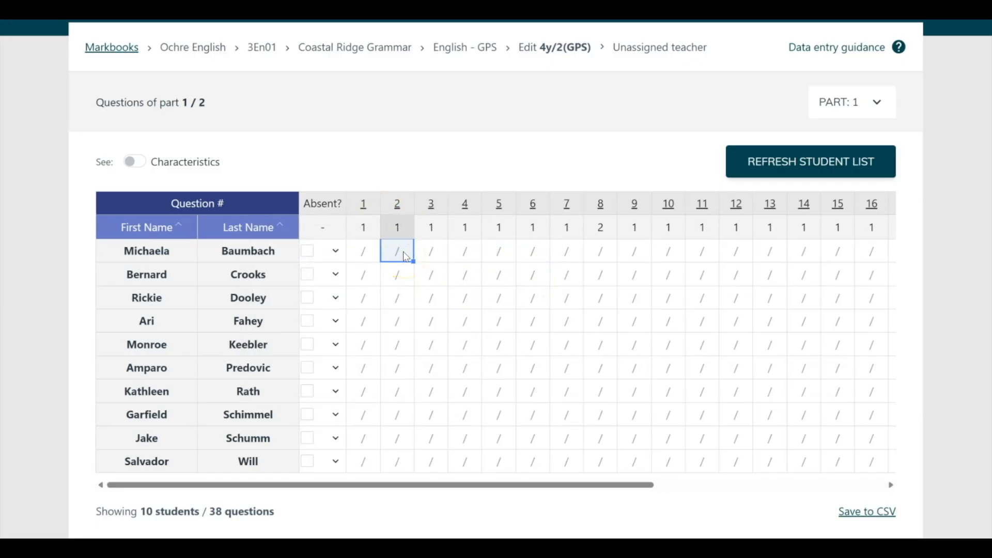
{"action": "type", "text": "1"}
{"action": "key", "text": "Return"}
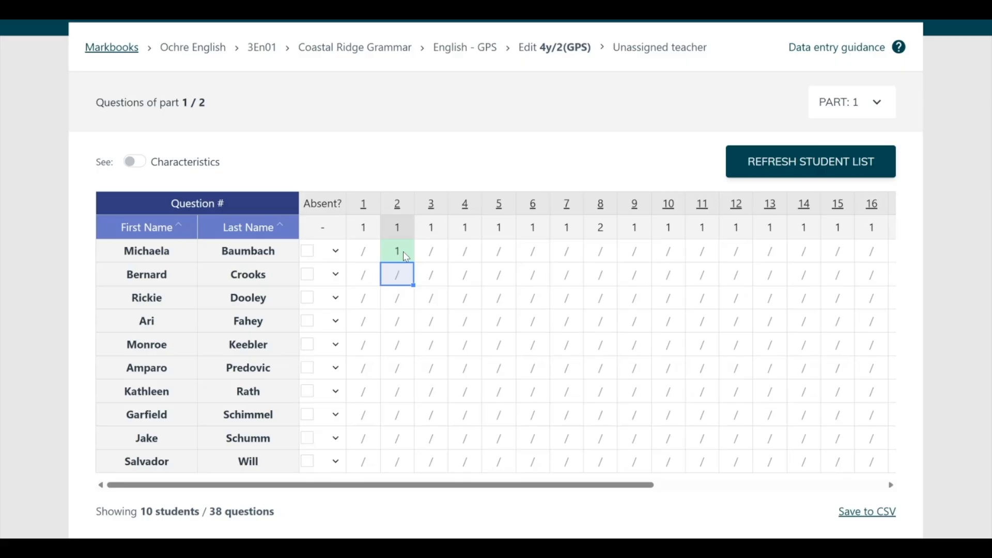
Enter 0 on question 3 for the fourth student and 1 on question 4 for the third student
{"action": "key", "text": "Down"}
{"action": "key", "text": "Down"}
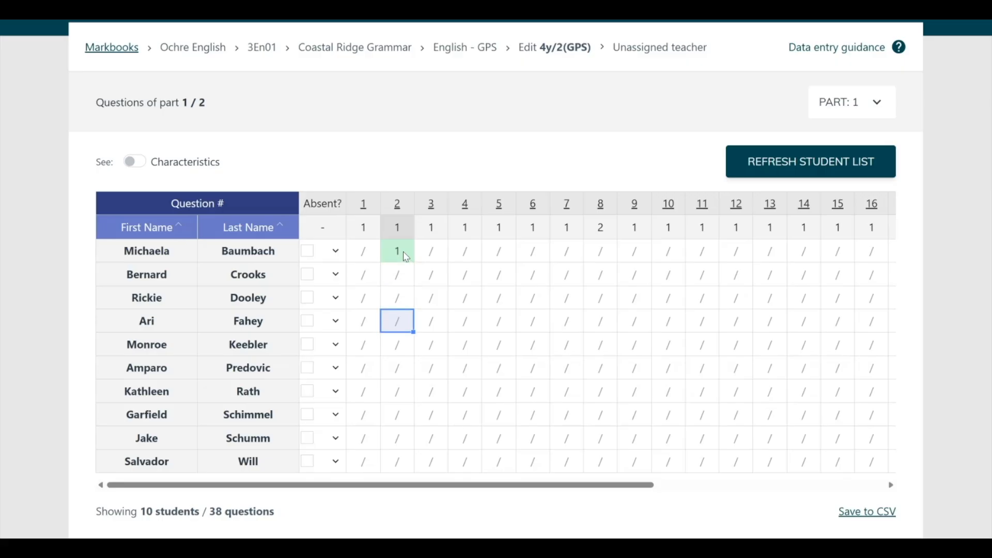
{"action": "key", "text": "Right"}
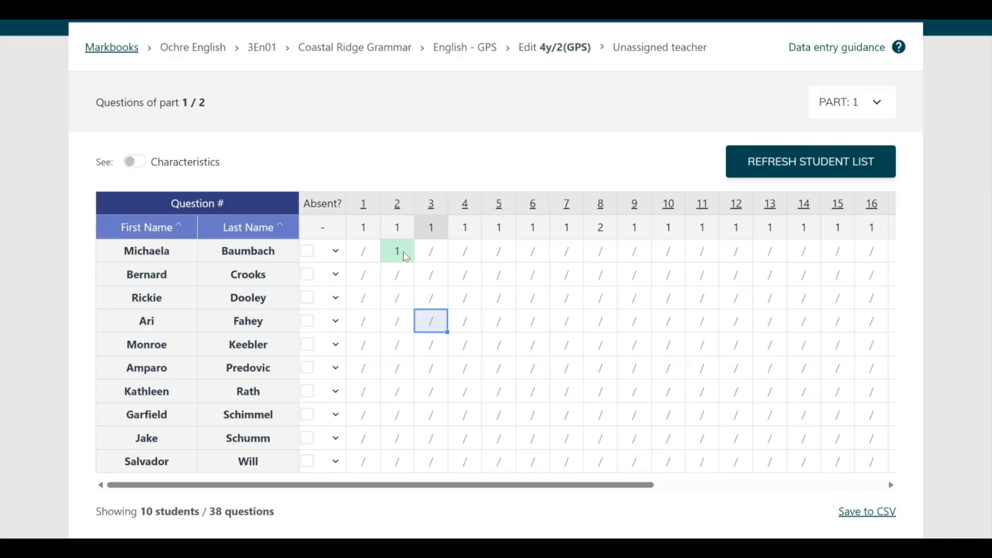
{"action": "type", "text": "0"}
{"action": "key", "text": "Up"}
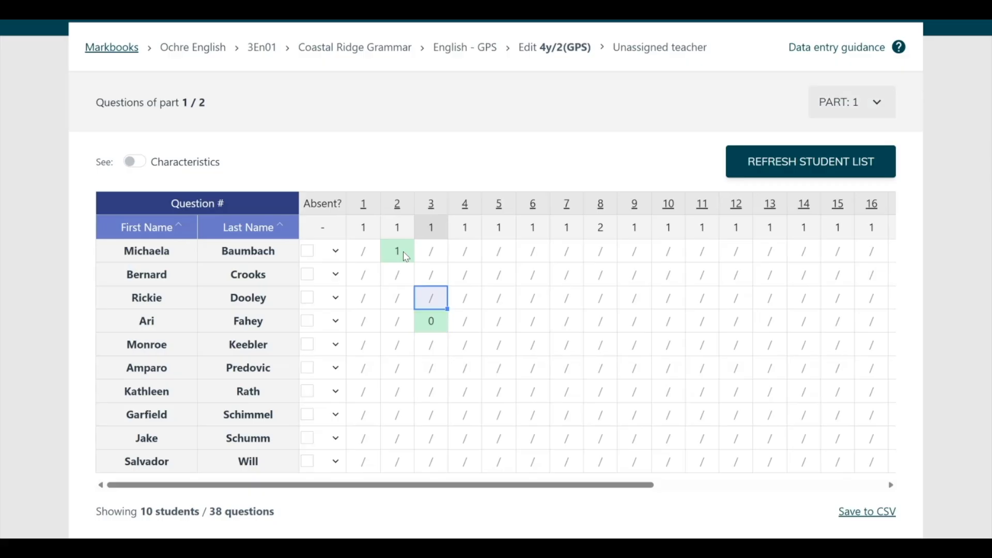
{"action": "key", "text": "Right"}
{"action": "type", "text": "1"}
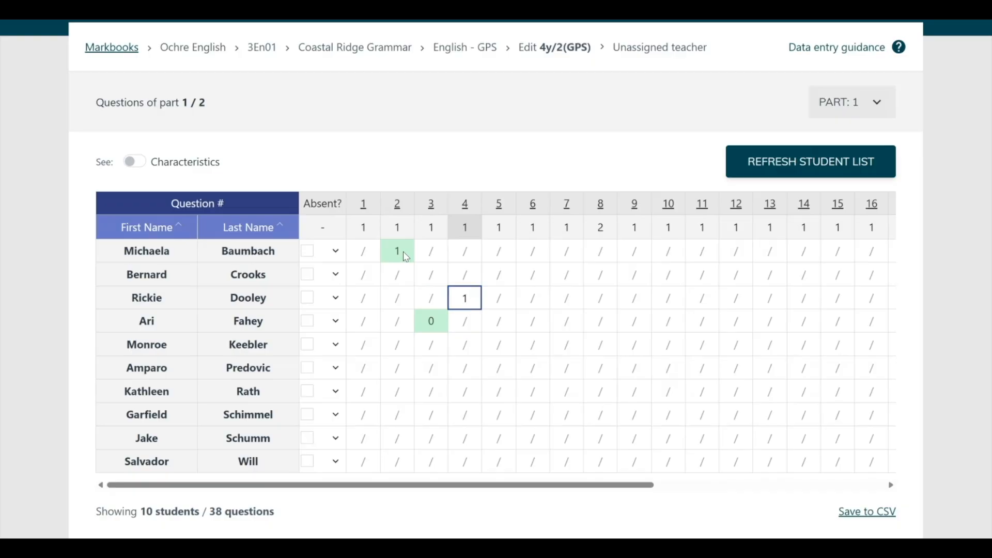
{"action": "key", "text": "Down"}
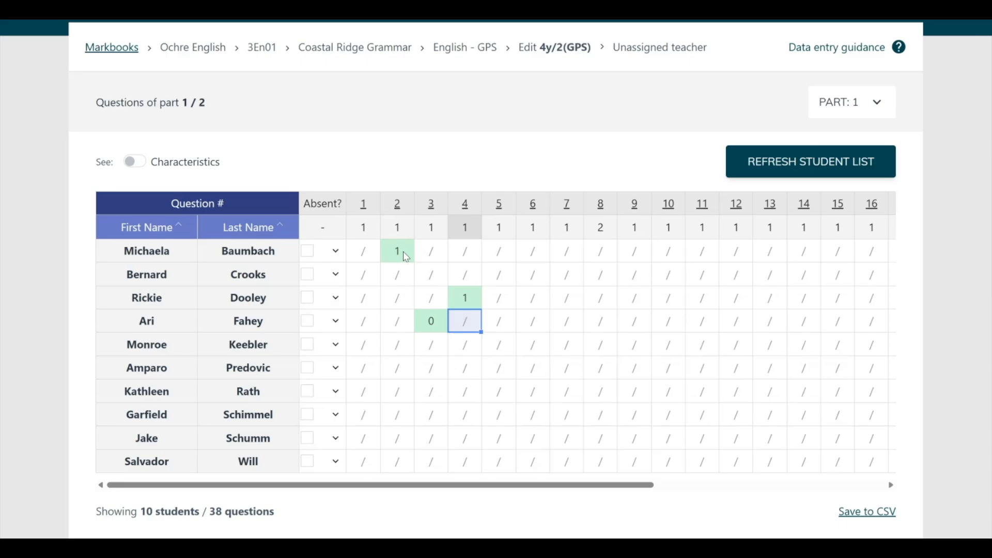
Try to enter a mark of 3 on question 6 for the fourth student
{"action": "key", "text": "Right"}
{"action": "key", "text": "Right"}
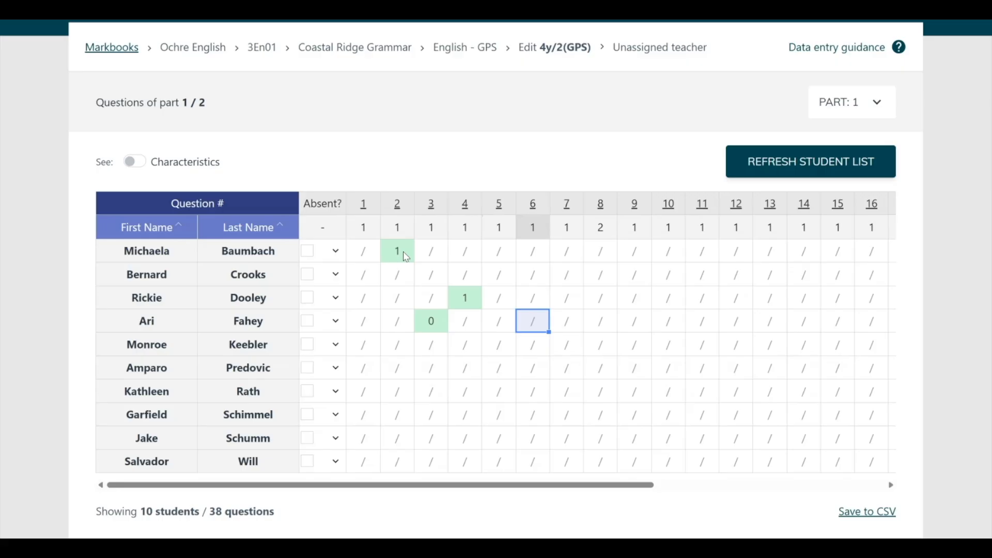
{"action": "type", "text": "3"}
{"action": "key", "text": "Return"}
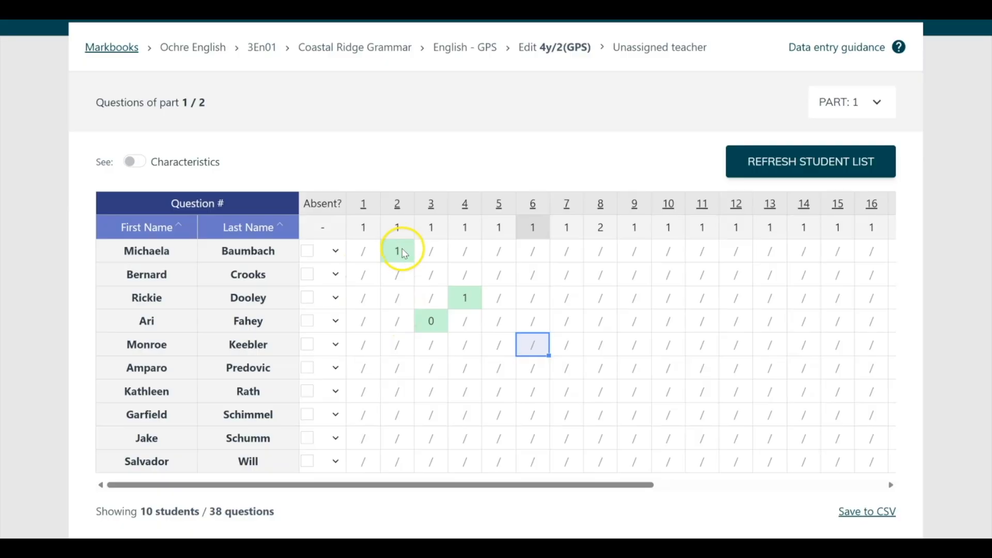
Fill the first student's question 2 mark of 1 down through the seventh student
{"action": "left_click", "coordinate": [402, 251]}
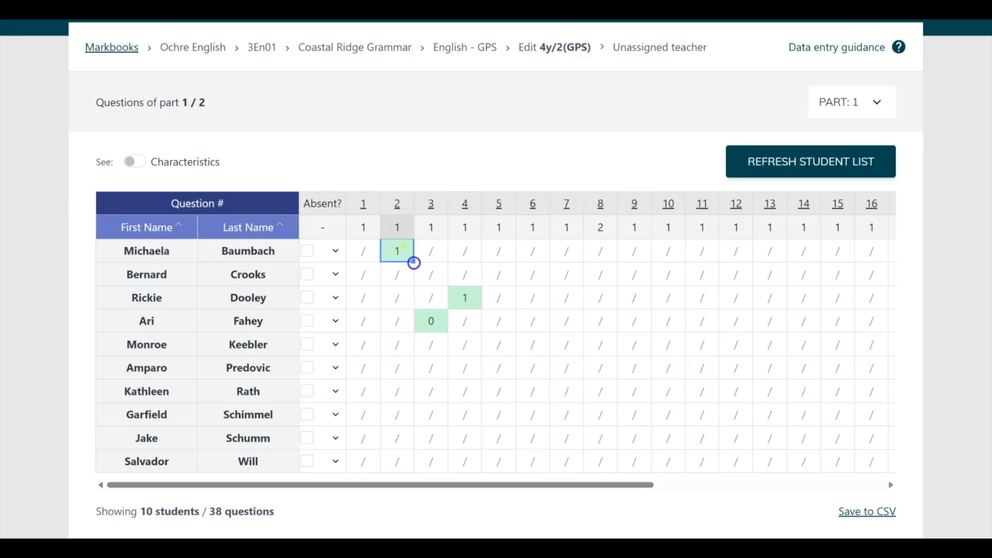
{"action": "left_click_drag", "start_coordinate": [414, 261], "coordinate": [405, 397]}
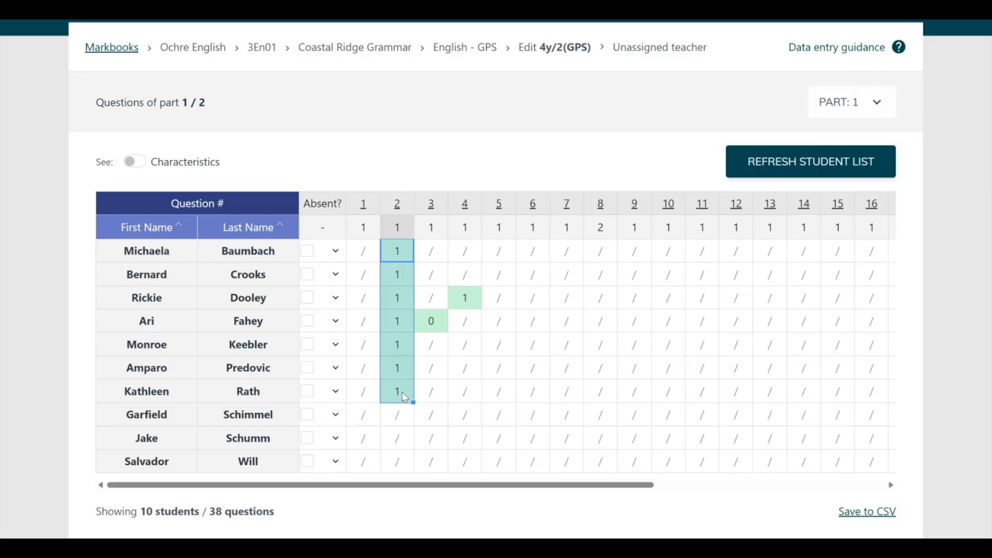
{"action": "left_click", "coordinate": [397, 373]}
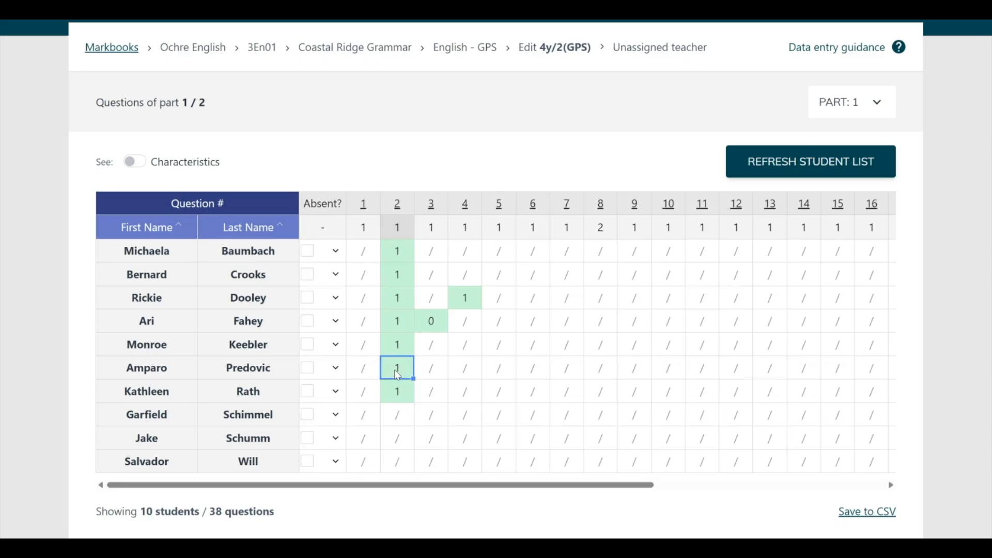
Enter 1 on question 5 for the sixth student and on questions 7 to 10 for the fourth to seventh students
{"action": "left_click", "coordinate": [505, 371]}
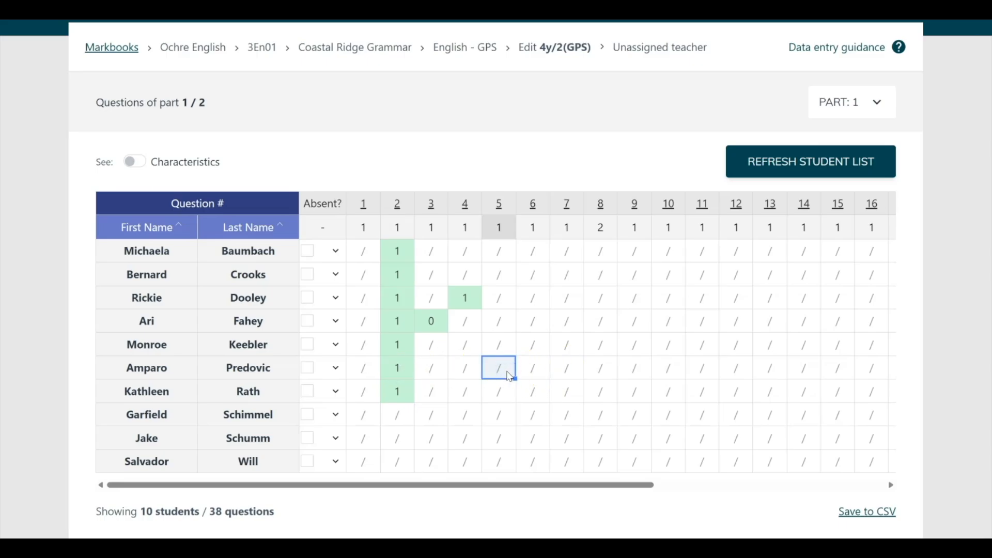
{"action": "type", "text": "1"}
{"action": "left_click_drag", "start_coordinate": [565, 323], "coordinate": [668, 400]}
{"action": "type", "text": "1"}
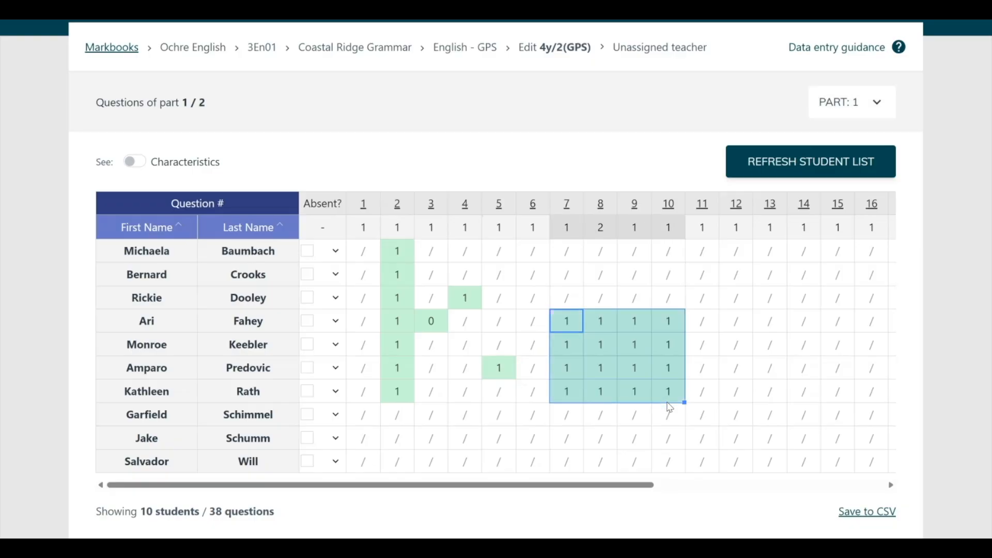
{"action": "left_click", "coordinate": [672, 363]}
Enter 0 on question 11 for the second student and N on question 13 for the third student
{"action": "left_click", "coordinate": [698, 268]}
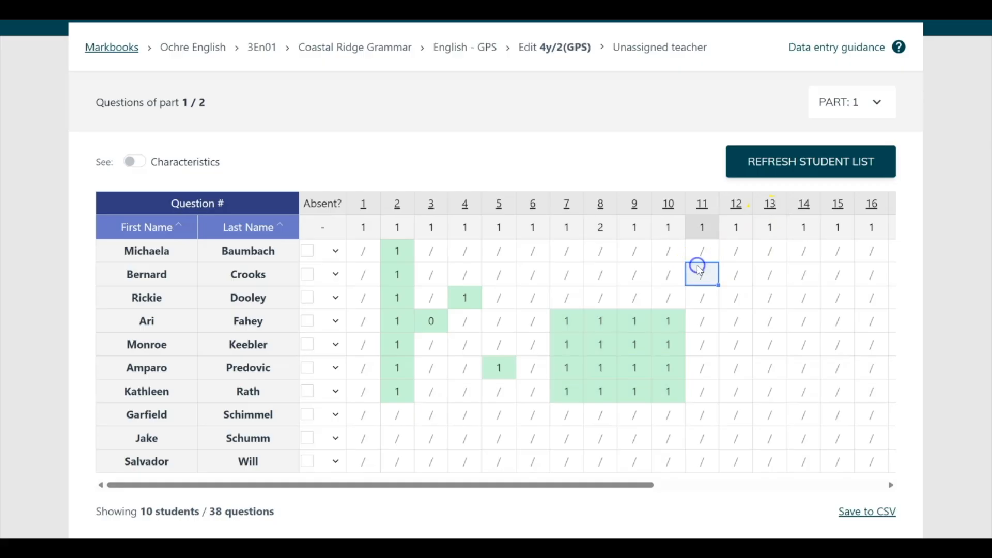
{"action": "type", "text": "0"}
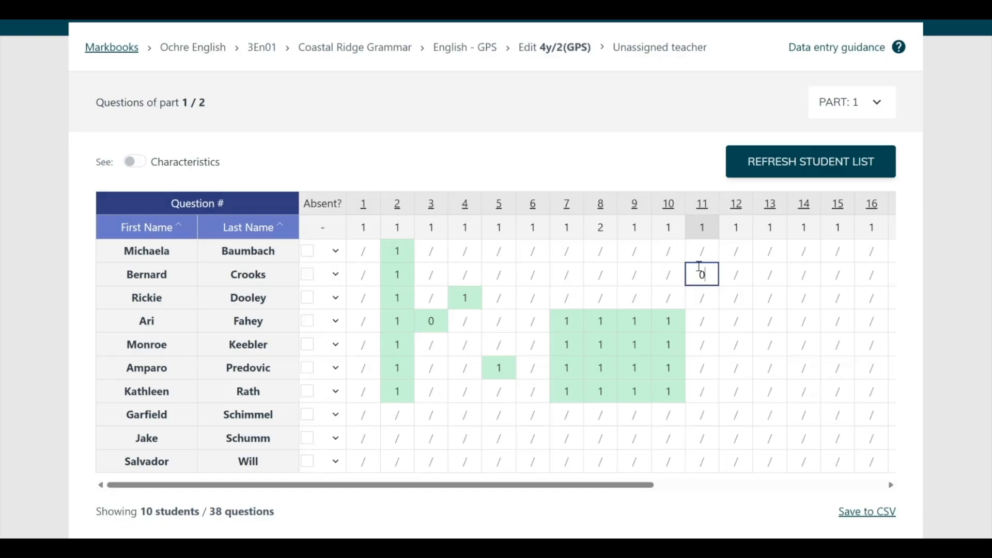
{"action": "left_click", "coordinate": [764, 302]}
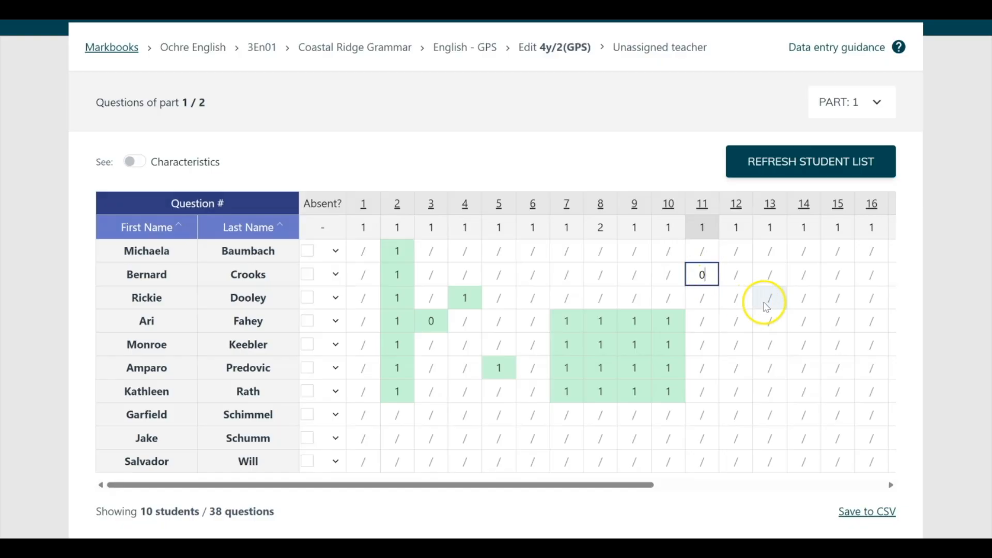
{"action": "left_click", "coordinate": [767, 305]}
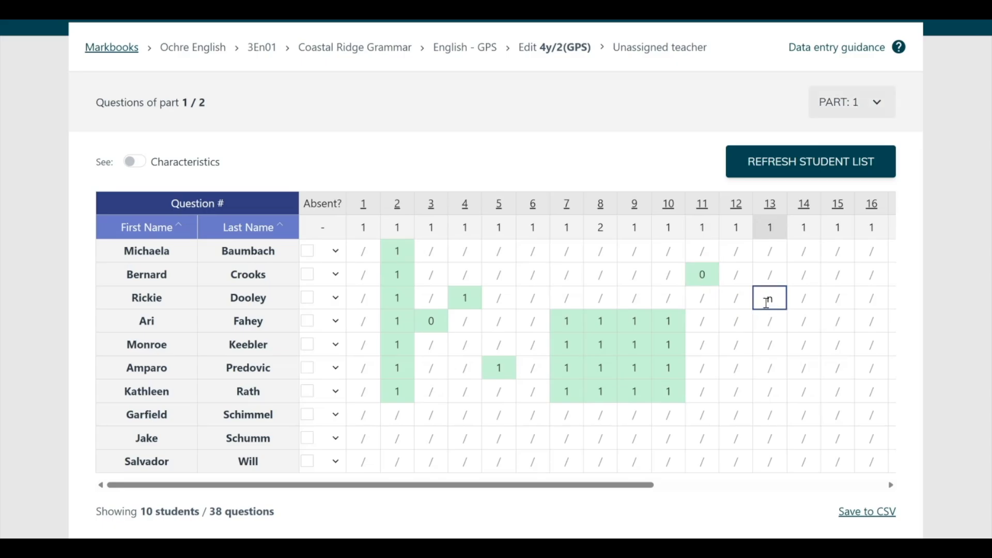
{"action": "key", "text": "Return"}
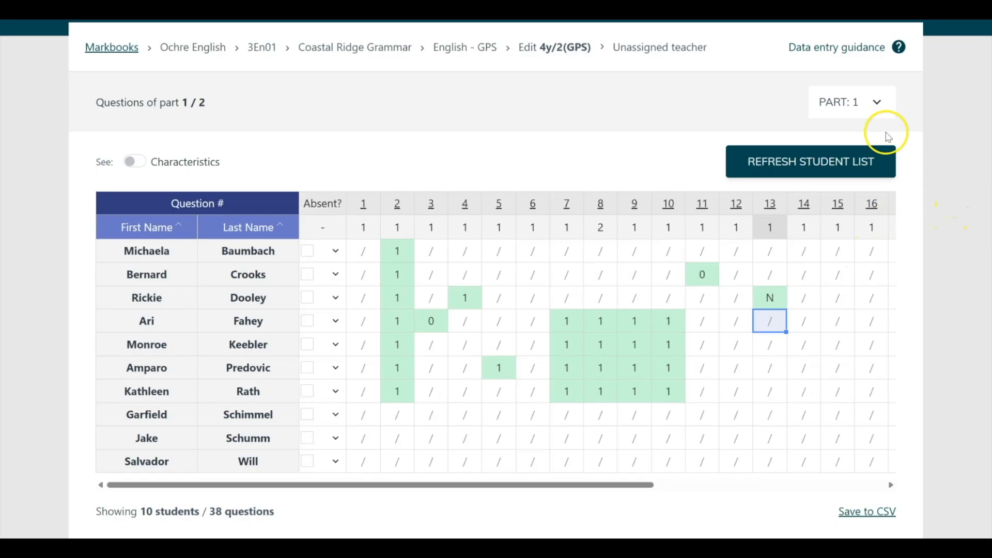
Switch the markbook to the questions of part 2
{"action": "left_click", "coordinate": [880, 101]}
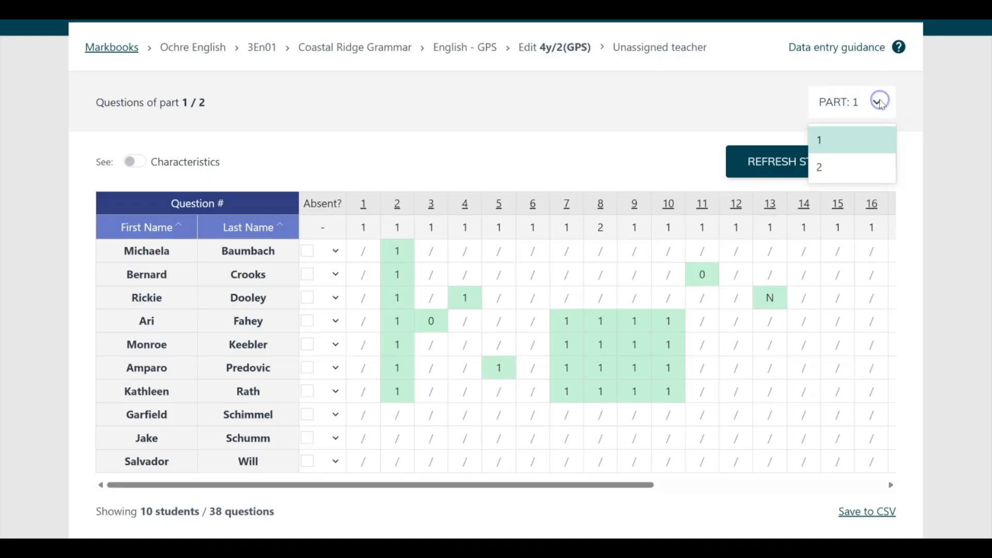
{"action": "left_click", "coordinate": [850, 166]}
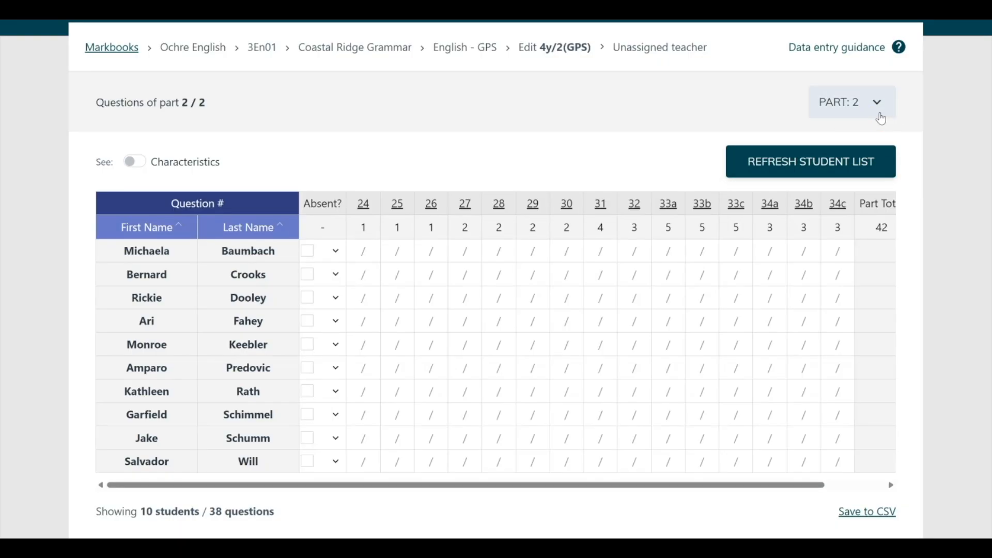
Examine the Part Total and Test Total columns at the end of the part 2 markbook
{"action": "left_click", "coordinate": [873, 290]}
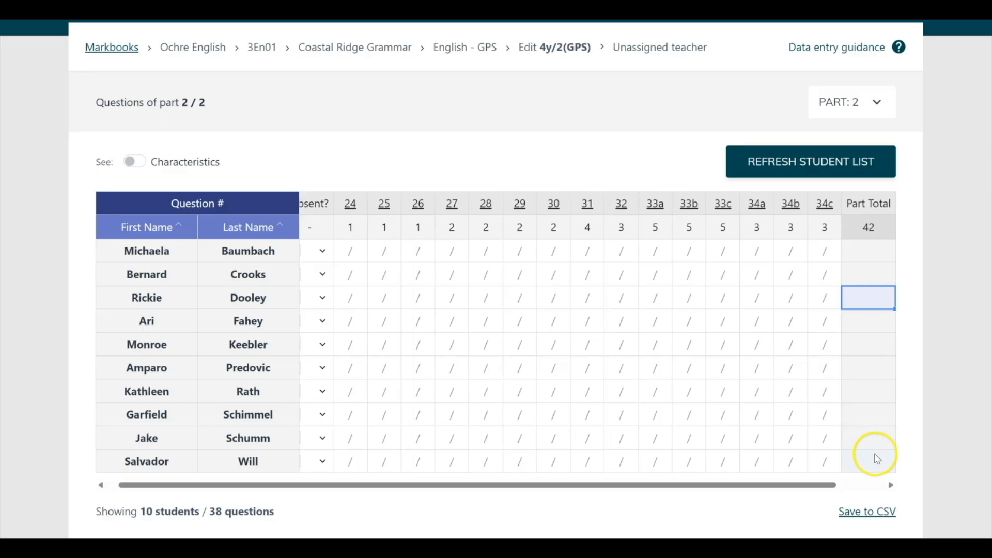
{"action": "left_click", "coordinate": [891, 484]}
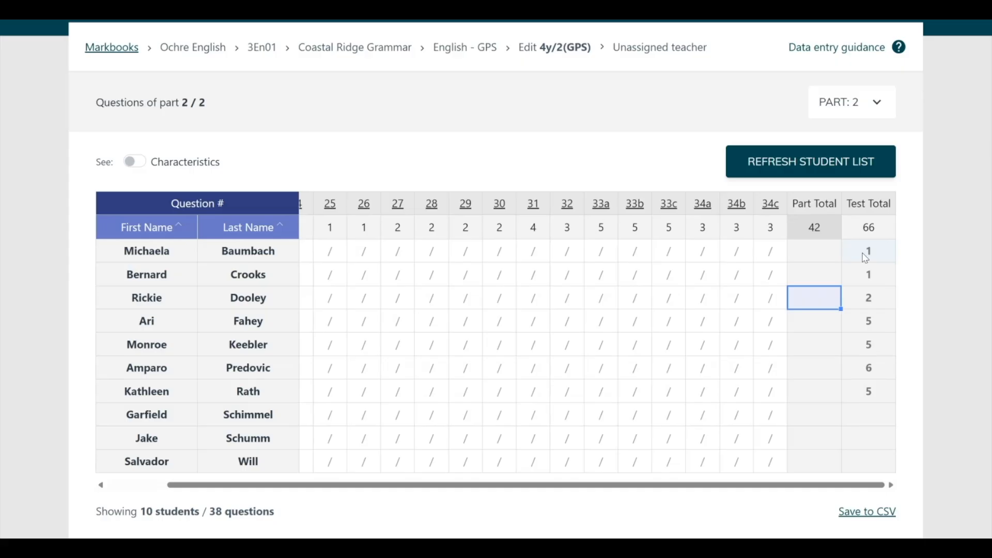
Show the students' characteristics in the markbook, hide them again, and check the first student's absence options
{"action": "left_click", "coordinate": [133, 162]}
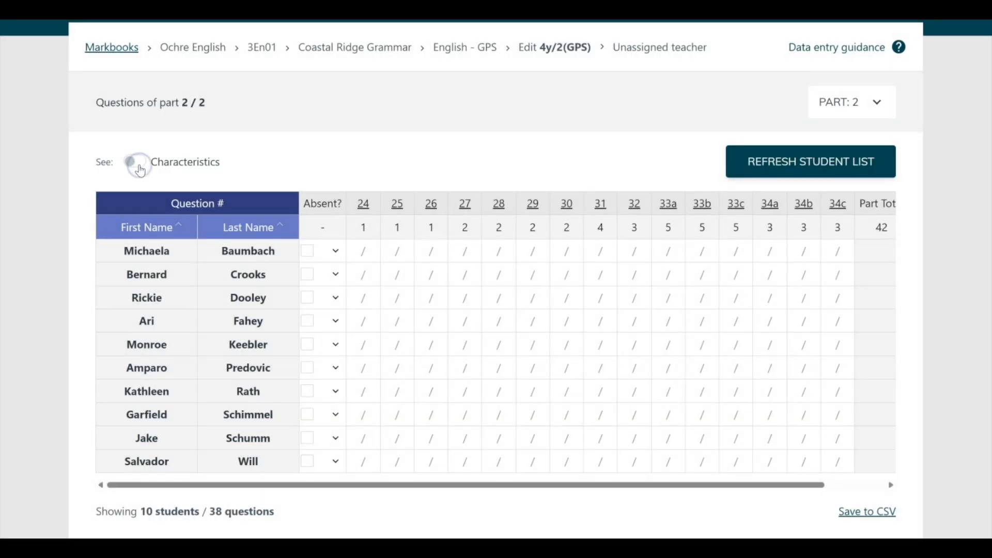
{"action": "left_click", "coordinate": [139, 166]}
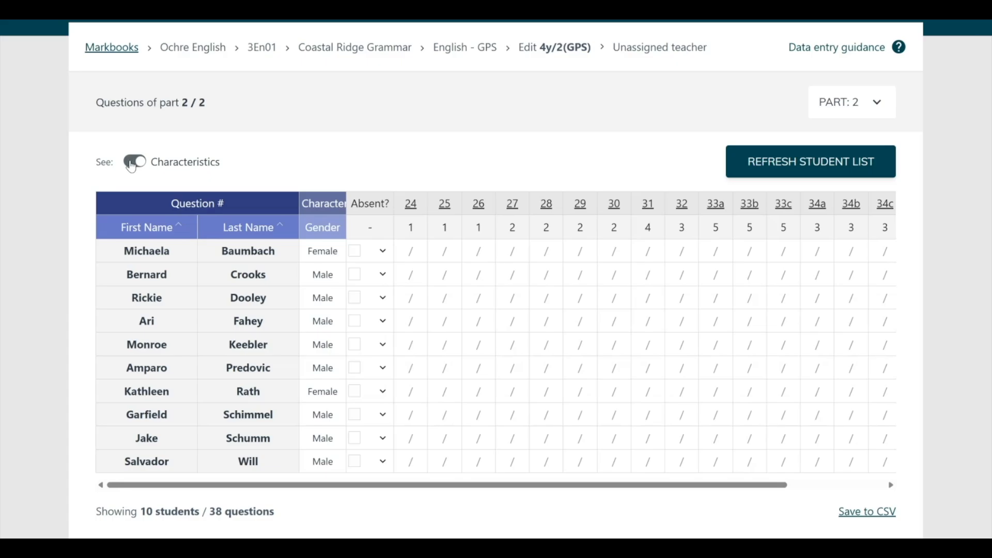
{"action": "left_click", "coordinate": [131, 163]}
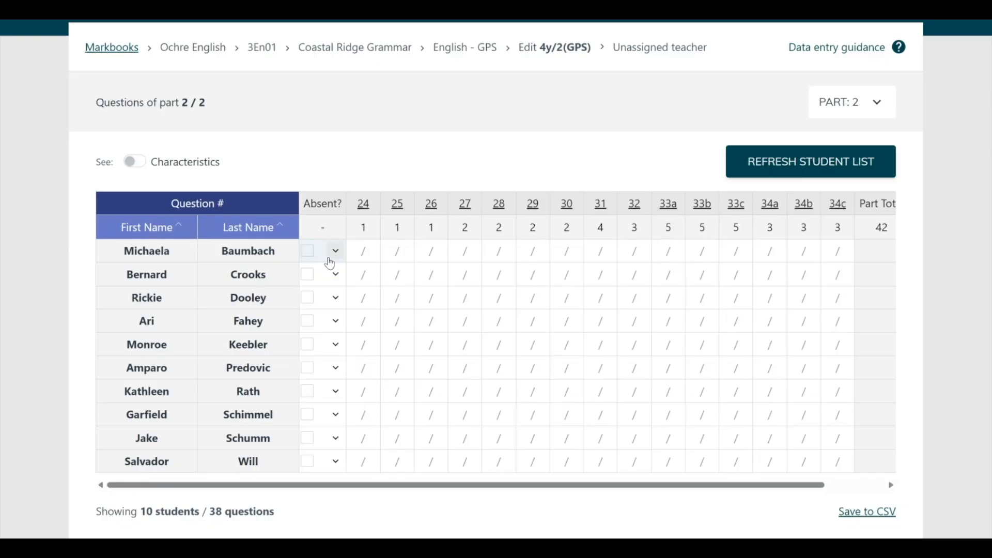
{"action": "left_click", "coordinate": [329, 258]}
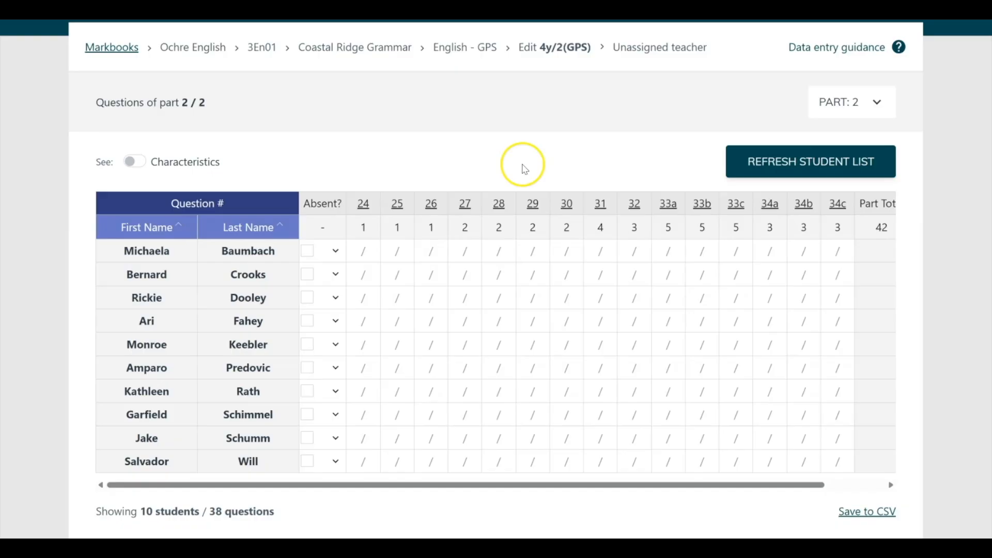
Open the student list refresh and review the options to add joined students and remove those who have left the teaching group
{"action": "left_click", "coordinate": [783, 164]}
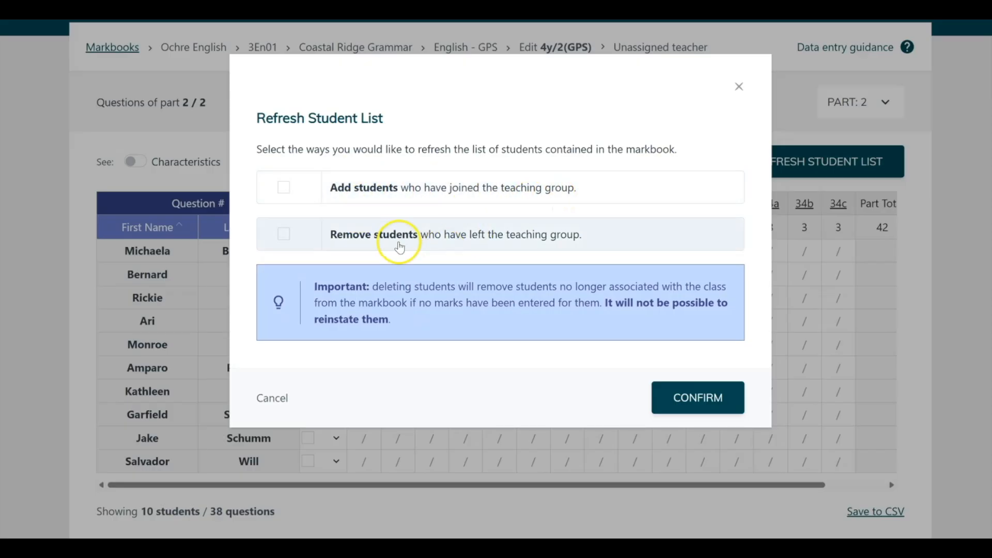
{"action": "left_click", "coordinate": [524, 238]}
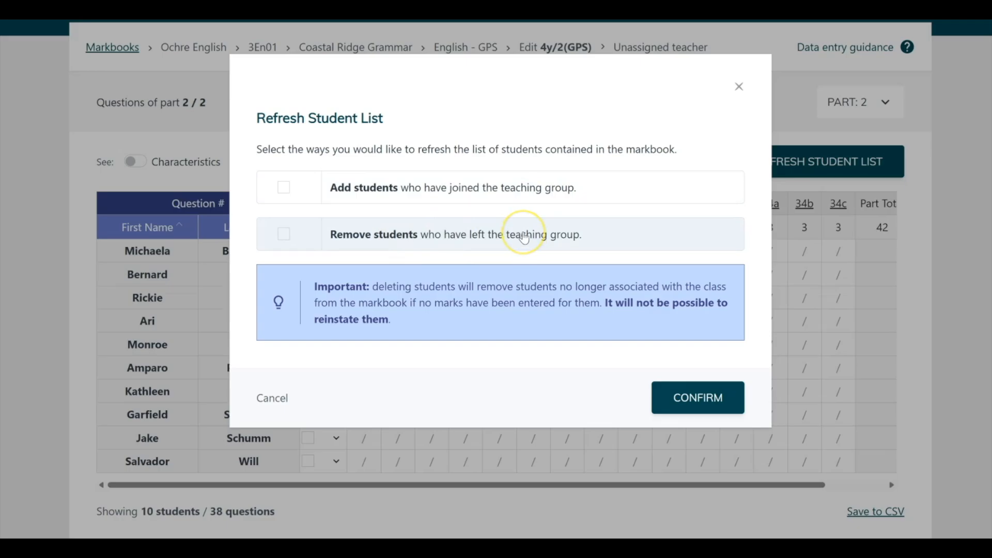